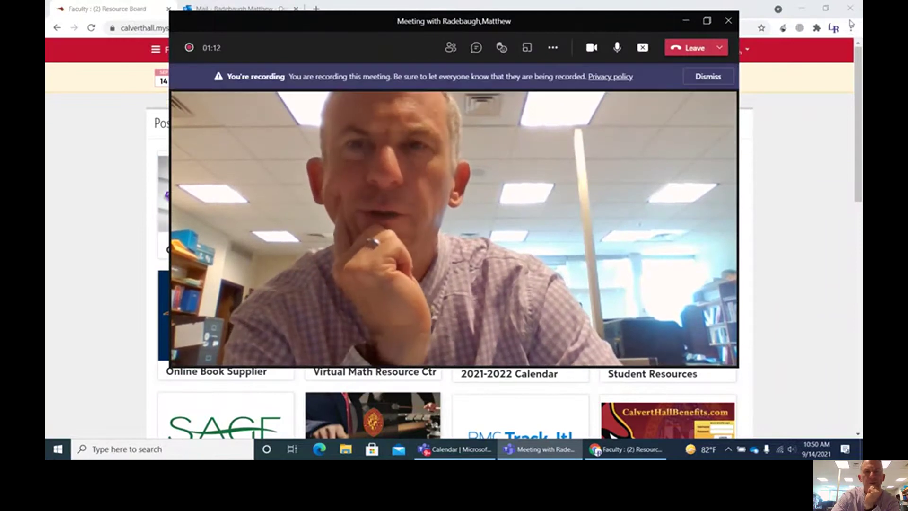
# Step: Minimize the Teams meeting window so the faculty Resources board in Chrome is visible
pyautogui.click(759, 32)
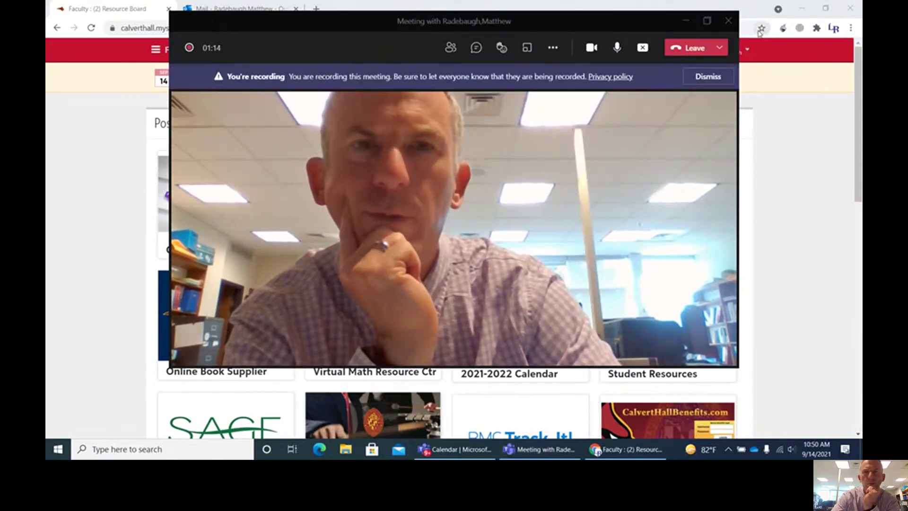
pyautogui.click(687, 22)
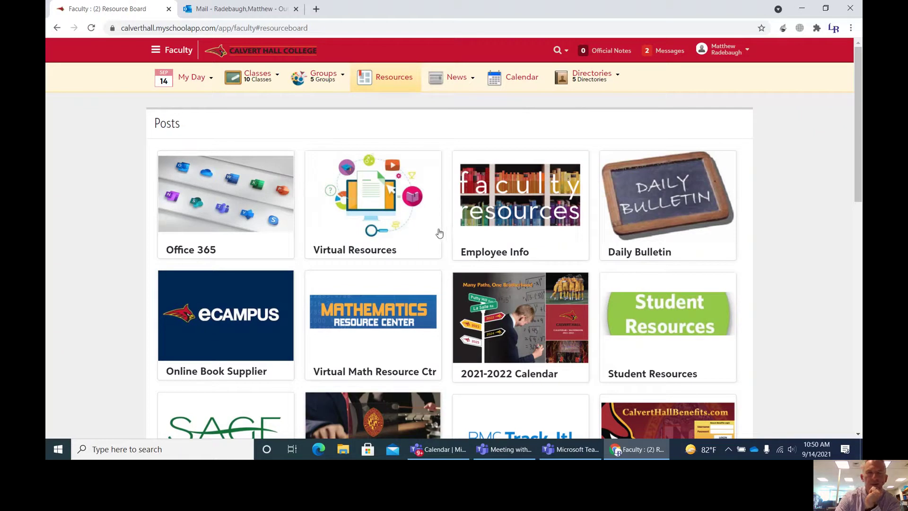
# Step: Choose View Other Classes from the Classes menu to list the 15 groups for 2021-22
pyautogui.moveTo(201, 98)
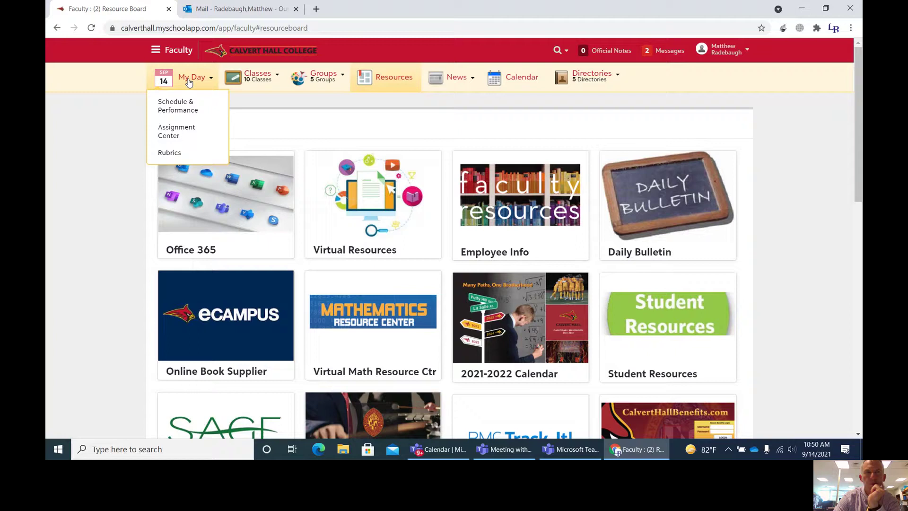
pyautogui.moveTo(265, 78)
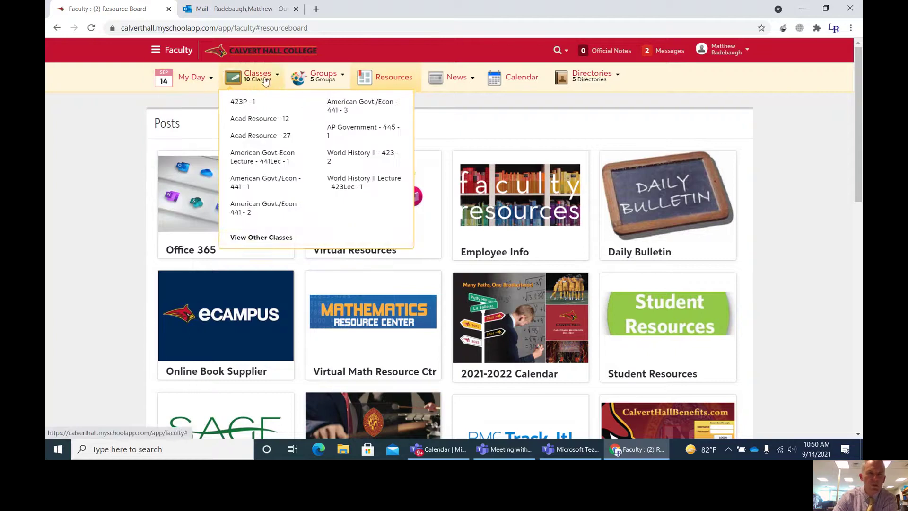
pyautogui.click(262, 238)
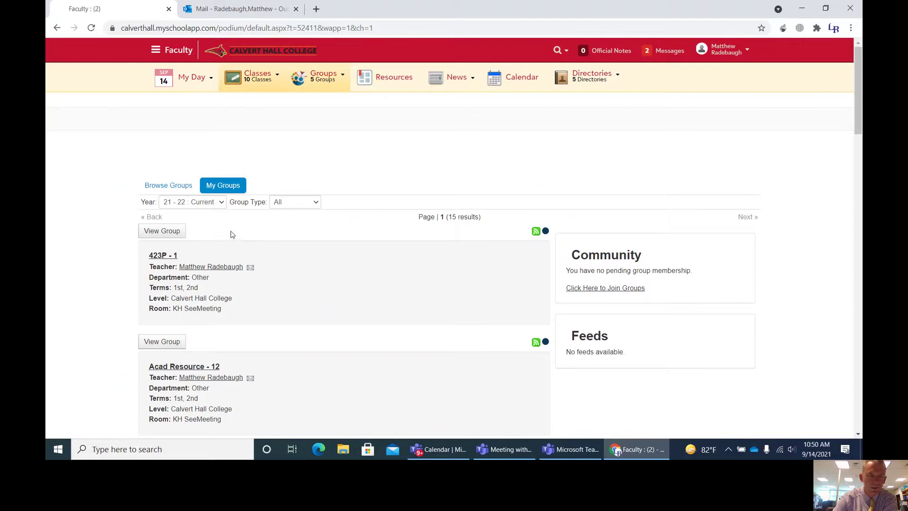
# Step: Switch the My Groups year to 20 - 21 and scroll down to the World History II groups
pyautogui.click(197, 204)
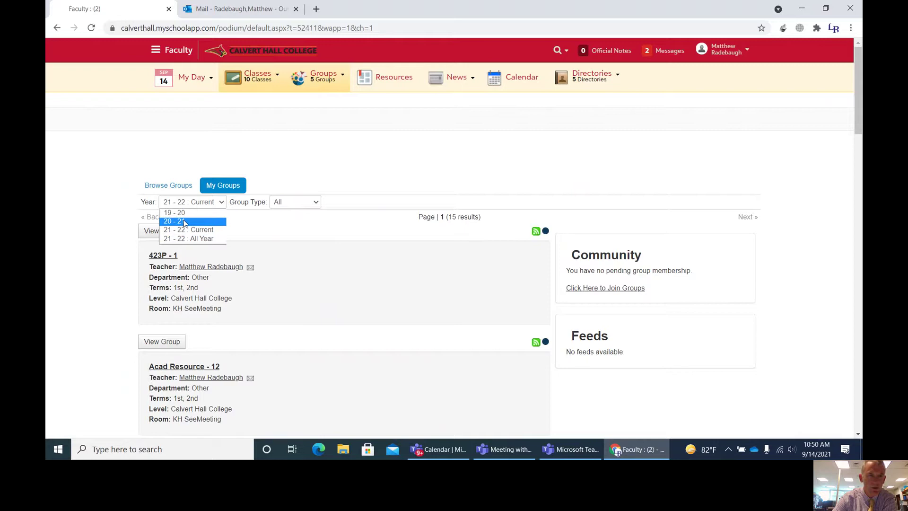
pyautogui.click(168, 222)
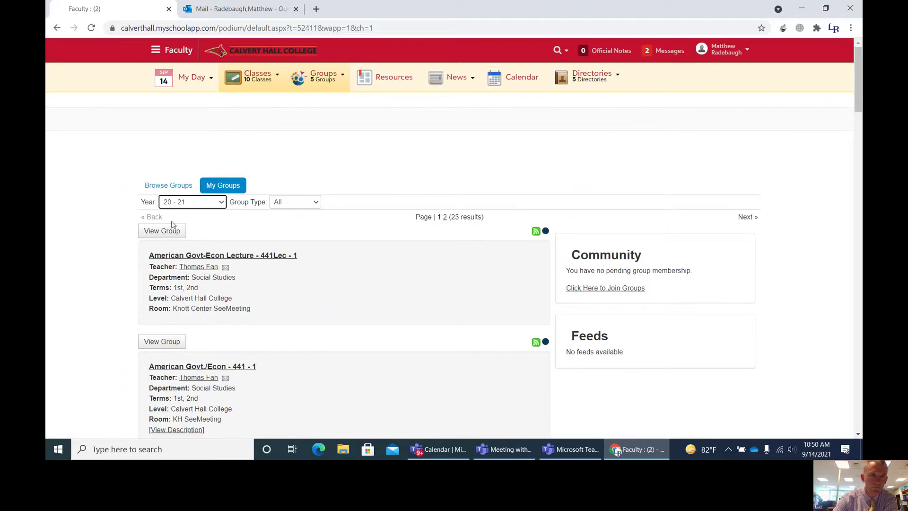
pyautogui.scroll(-15, 307, 357)
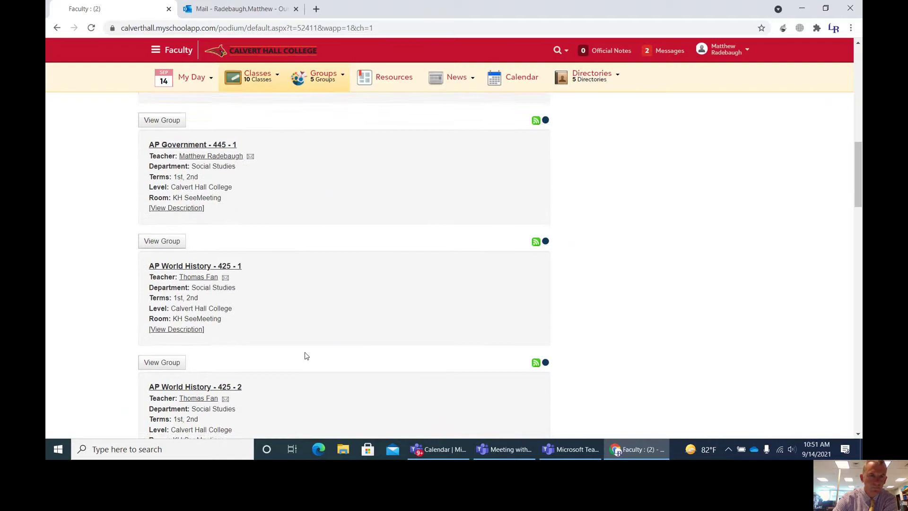
pyautogui.scroll(-12, 305, 356)
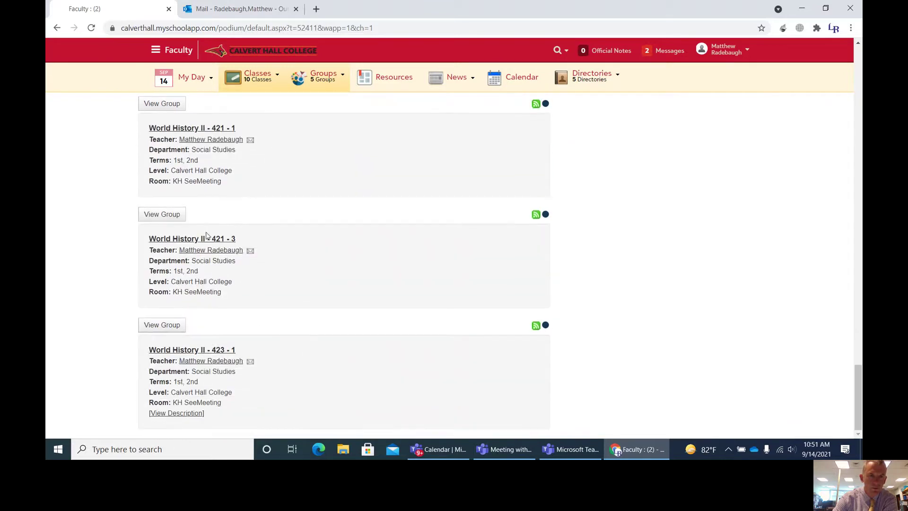
# Step: Open the Topics page of the World History II - 423 - 1 class
pyautogui.click(189, 350)
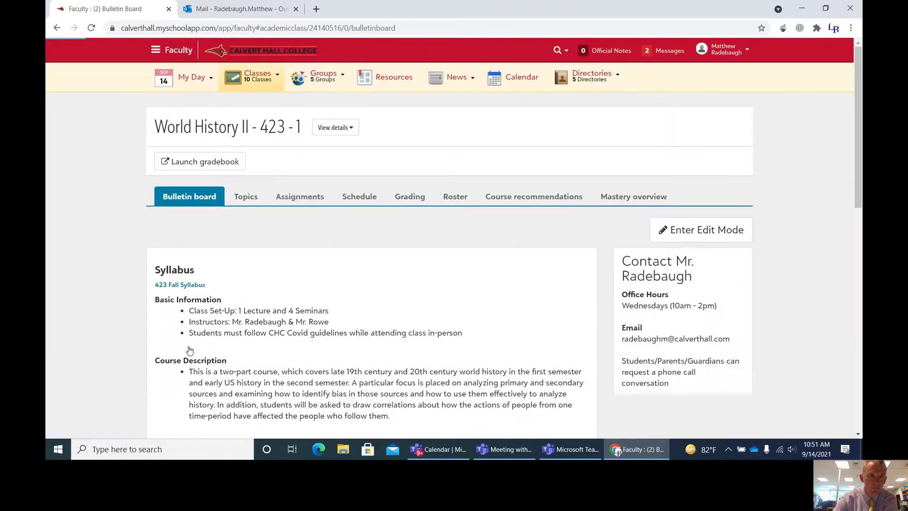
pyautogui.click(246, 198)
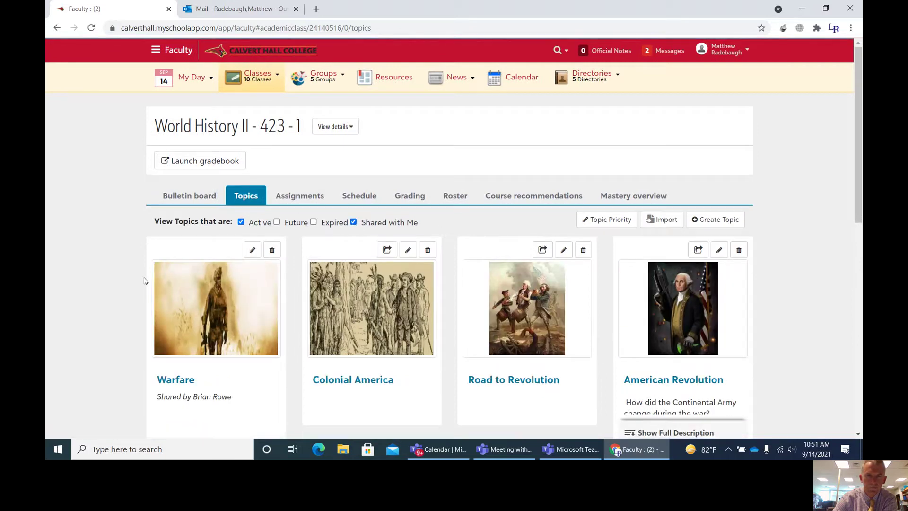
pyautogui.scroll(-6, 147, 279)
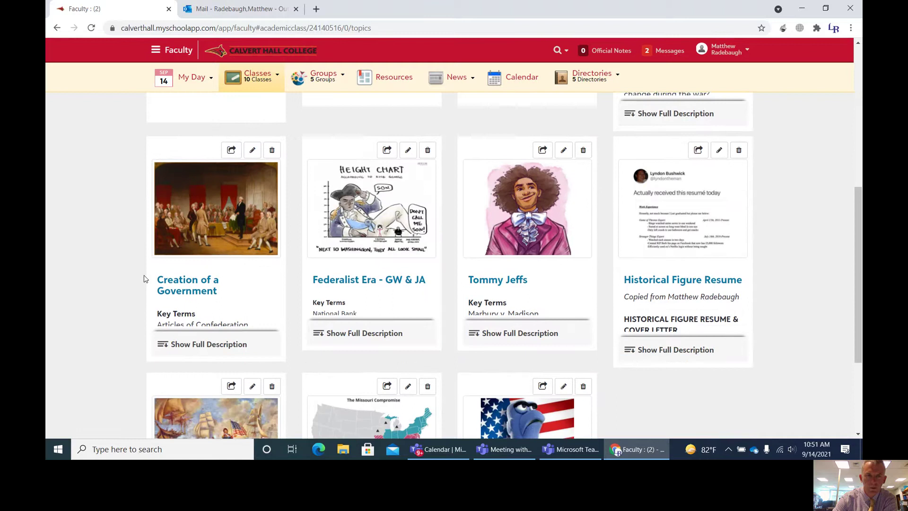
pyautogui.scroll(-3, 145, 279)
pyautogui.scroll(9, 146, 276)
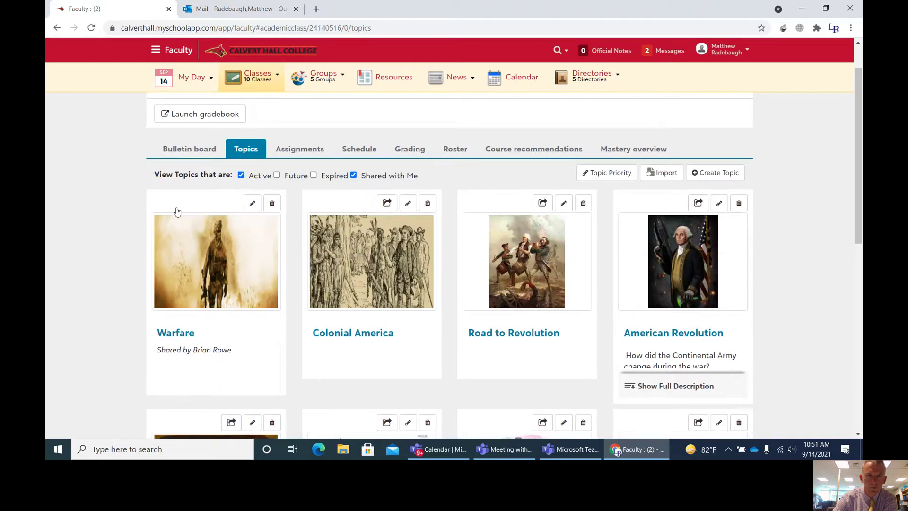
# Step: Filter the topics to exclude Shared with Me and include Expired, revealing Governance
pyautogui.click(354, 176)
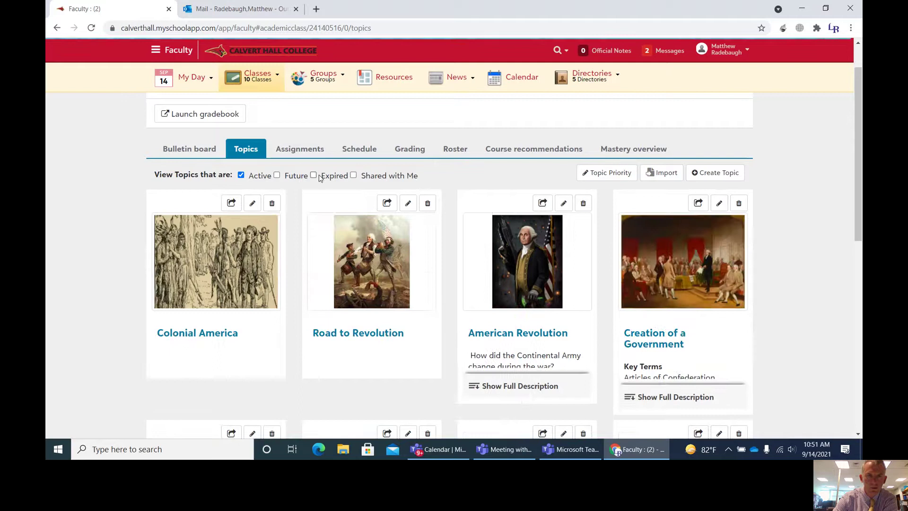
pyautogui.click(313, 174)
pyautogui.scroll(-1, 180, 266)
pyautogui.scroll(-1, 179, 266)
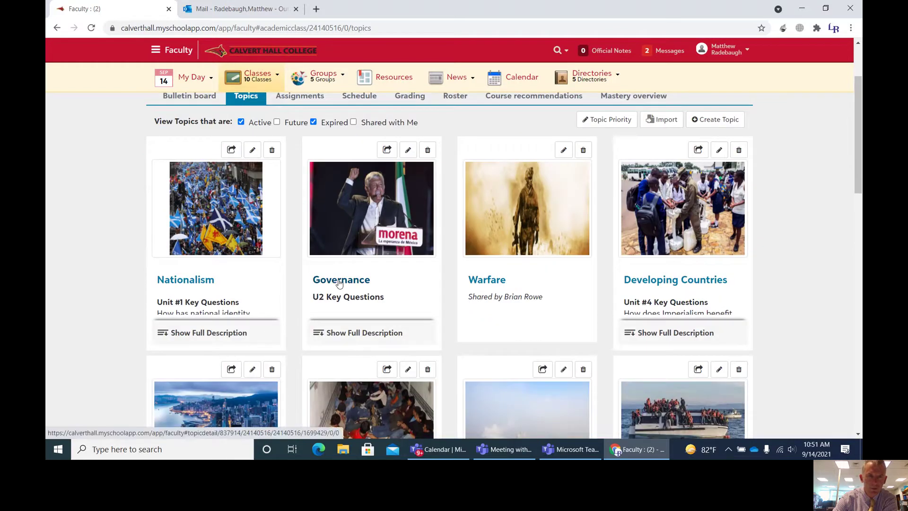
# Step: Open the Governance topic and play the Part 1 Governance Lecture video to 0:07, then pause it
pyautogui.click(339, 280)
pyautogui.scroll(-10, 134, 265)
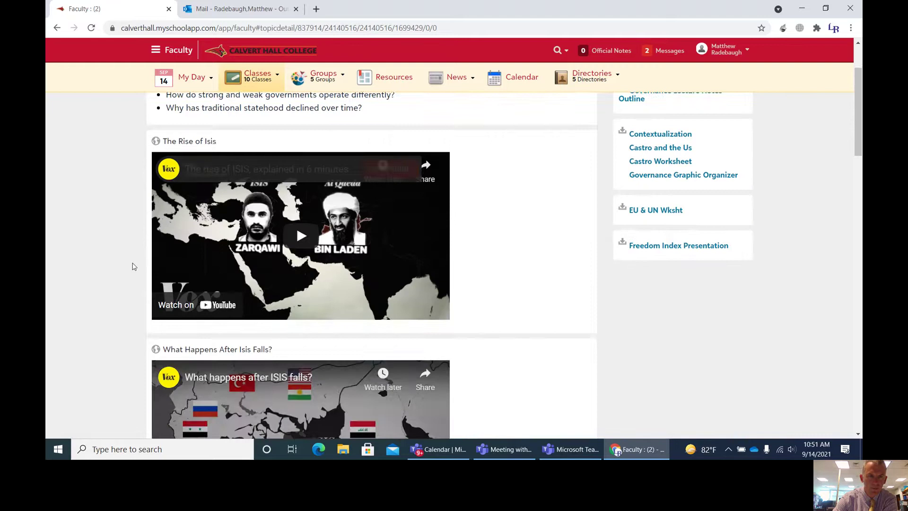
pyautogui.scroll(-1, 133, 263)
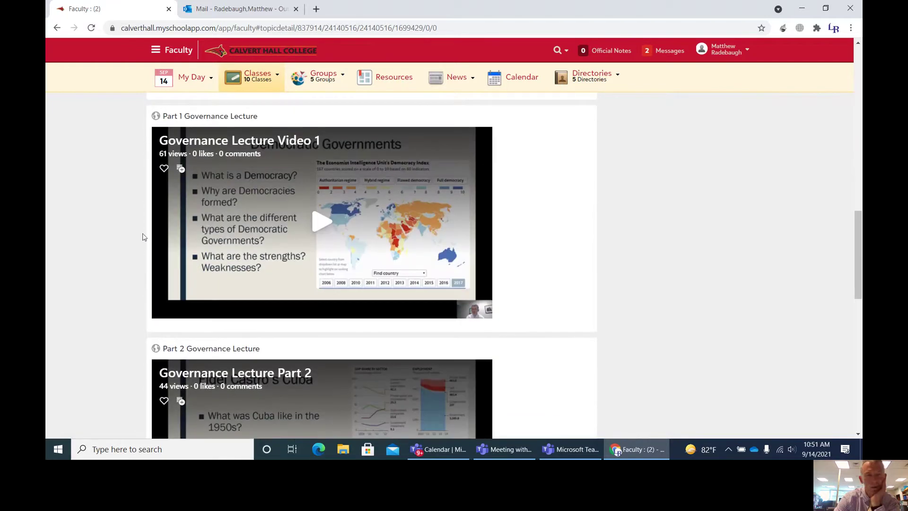
pyautogui.scroll(-6, 142, 243)
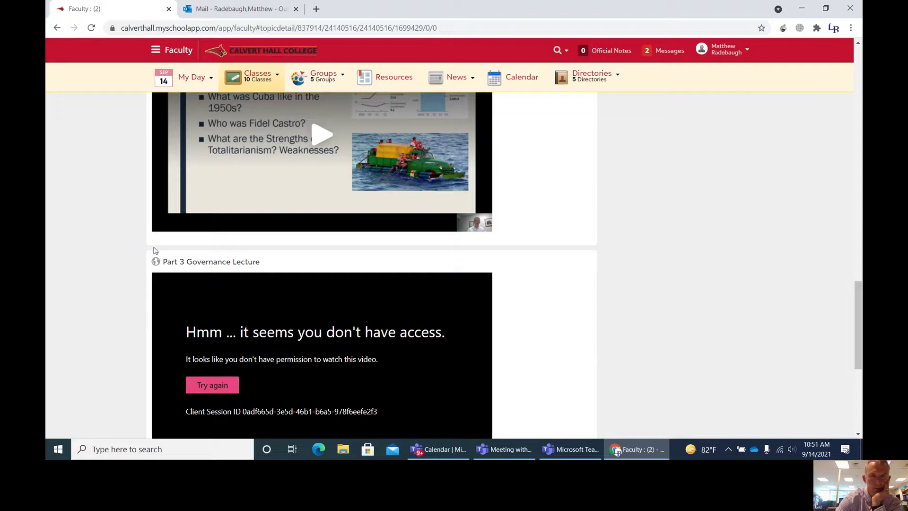
pyautogui.scroll(-2, 122, 260)
pyautogui.scroll(1, 122, 261)
pyautogui.scroll(6, 122, 262)
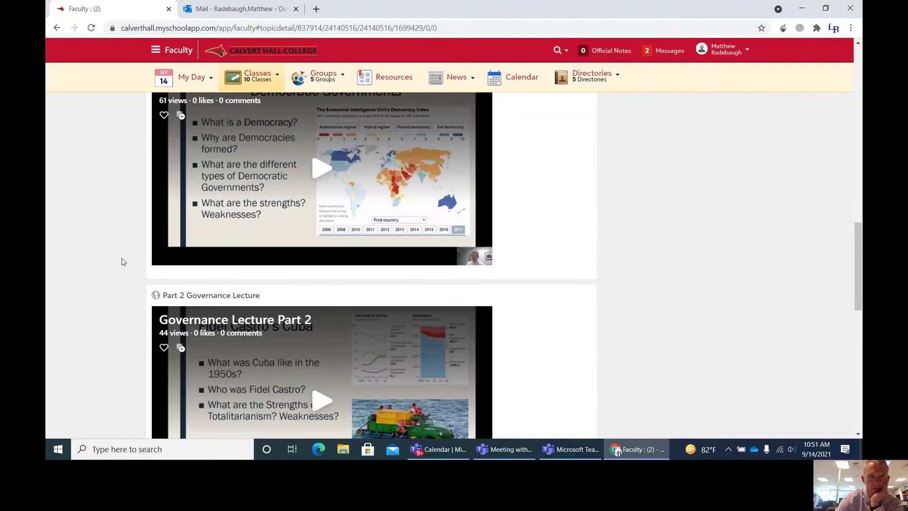
pyautogui.scroll(1, 121, 261)
pyautogui.click(324, 217)
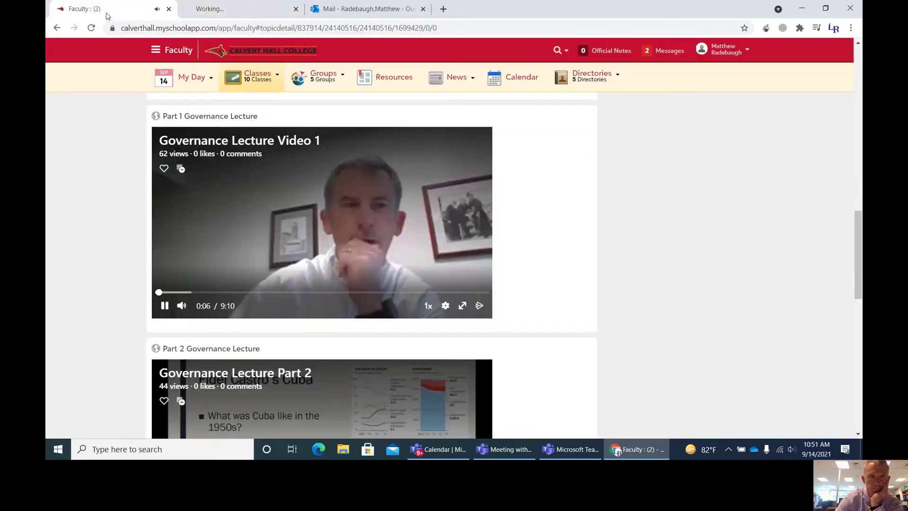
pyautogui.click(165, 306)
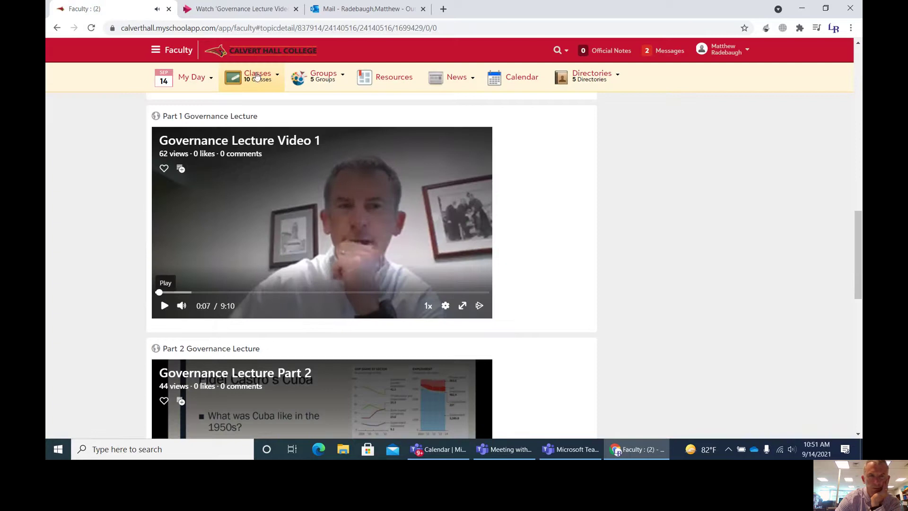
# Step: On the Stream page for Governance Lecture Video 1, open the More actions menu
pyautogui.click(253, 9)
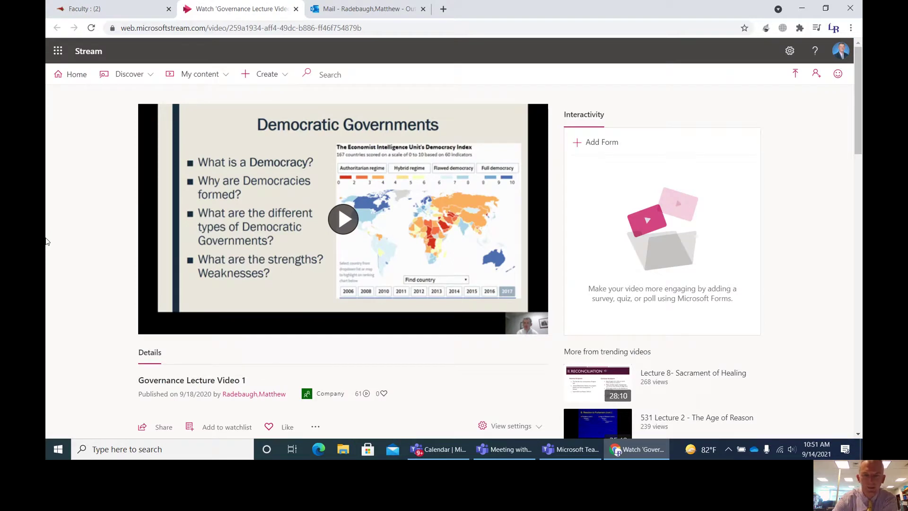
pyautogui.scroll(-1, 46, 240)
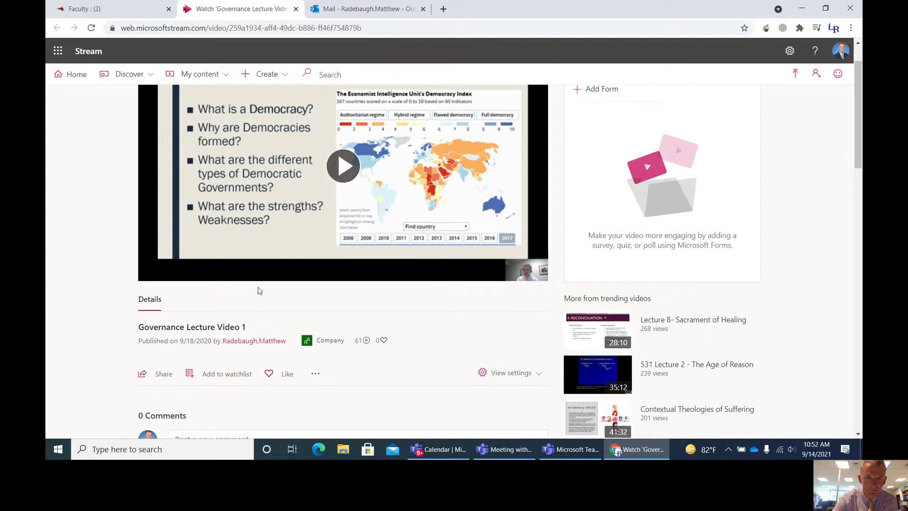
pyautogui.click(316, 376)
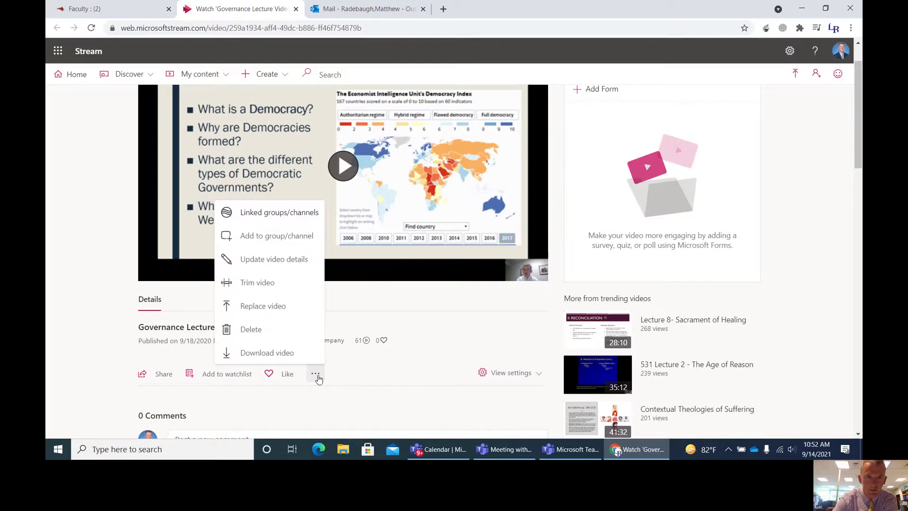
# Step: In Update video details, search the student by last name and add them as a viewer
pyautogui.click(283, 261)
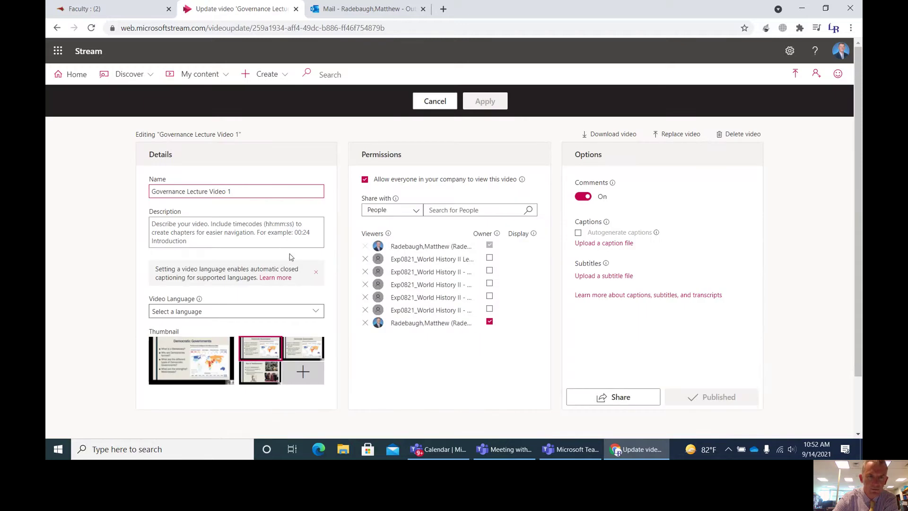
pyautogui.click(458, 211)
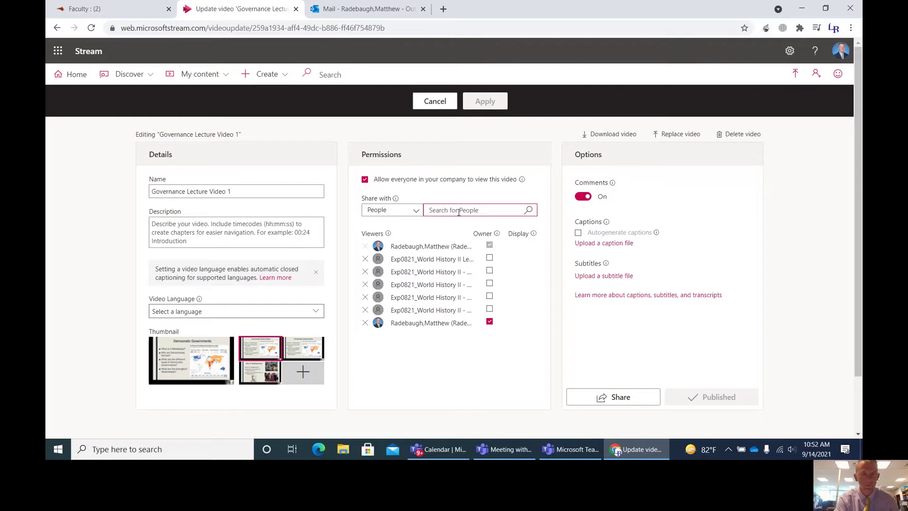
pyautogui.write('jones')
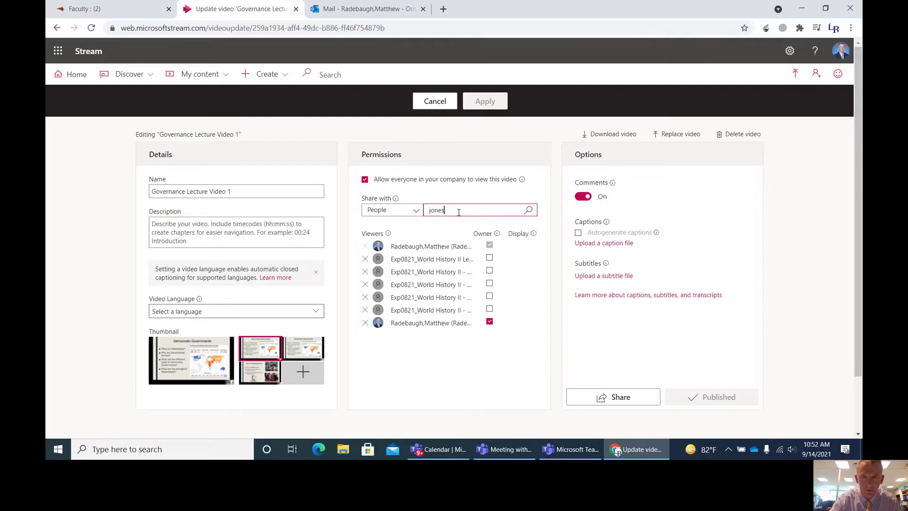
pyautogui.click(528, 211)
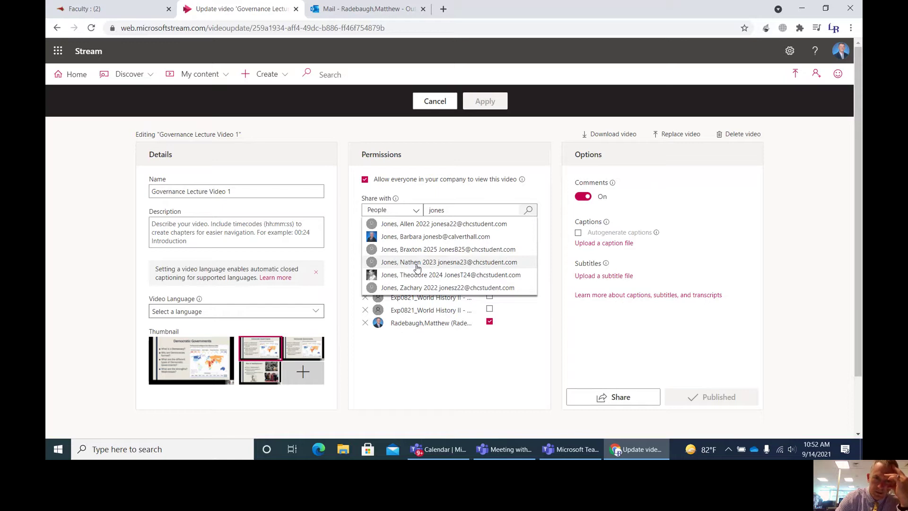
pyautogui.click(417, 268)
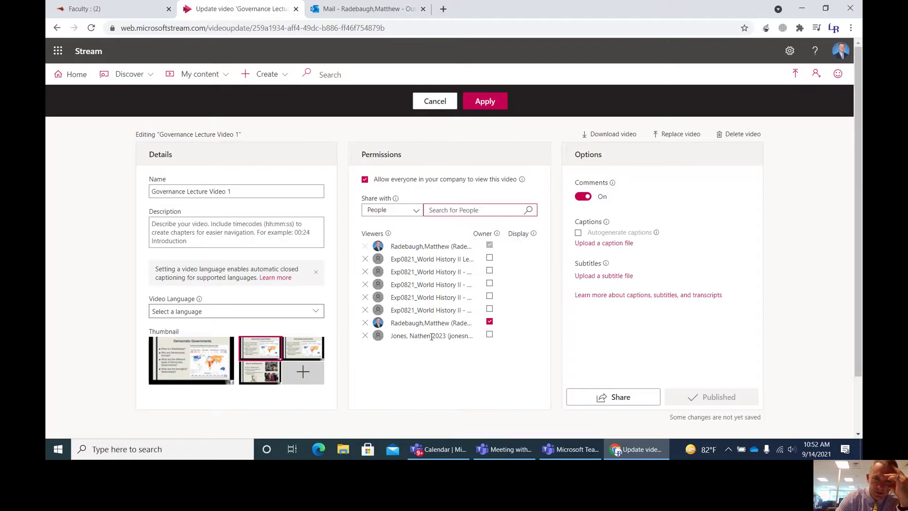
# Step: Apply the viewer change and open the Share dialog with the video's direct link
pyautogui.click(481, 102)
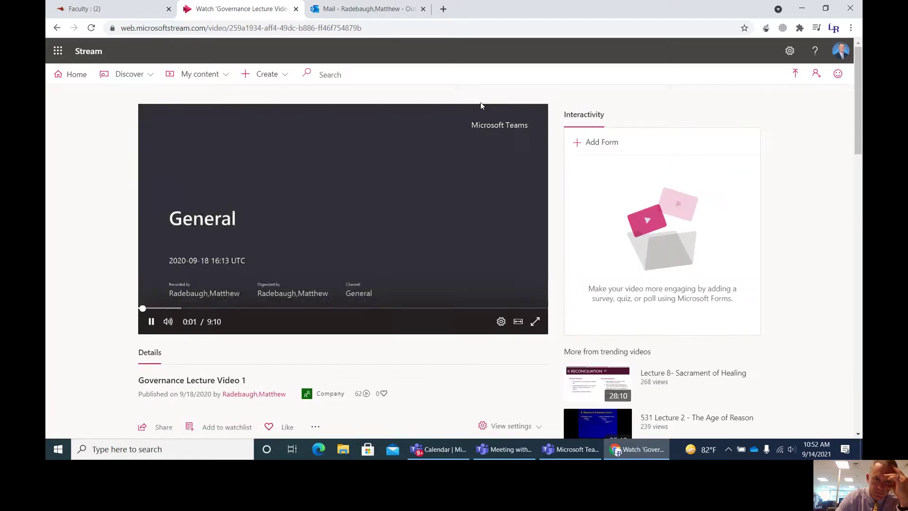
pyautogui.scroll(-1, 473, 108)
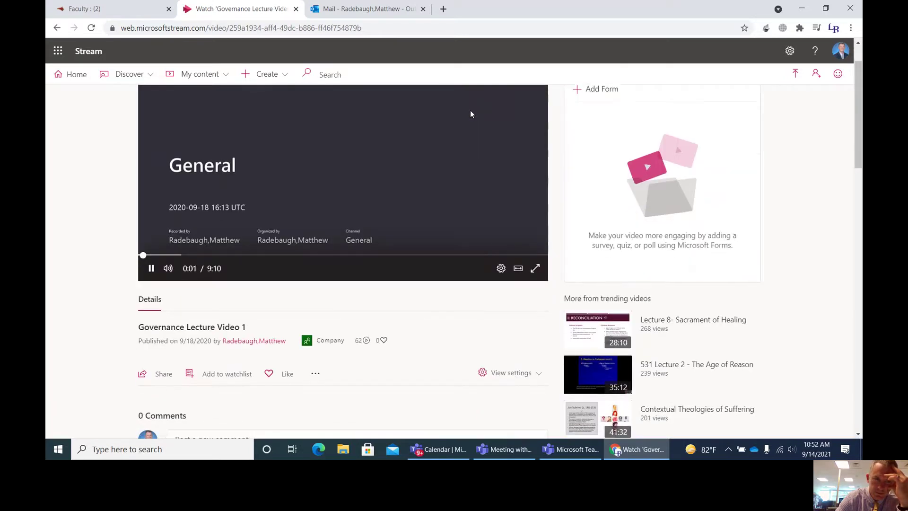
pyautogui.click(164, 374)
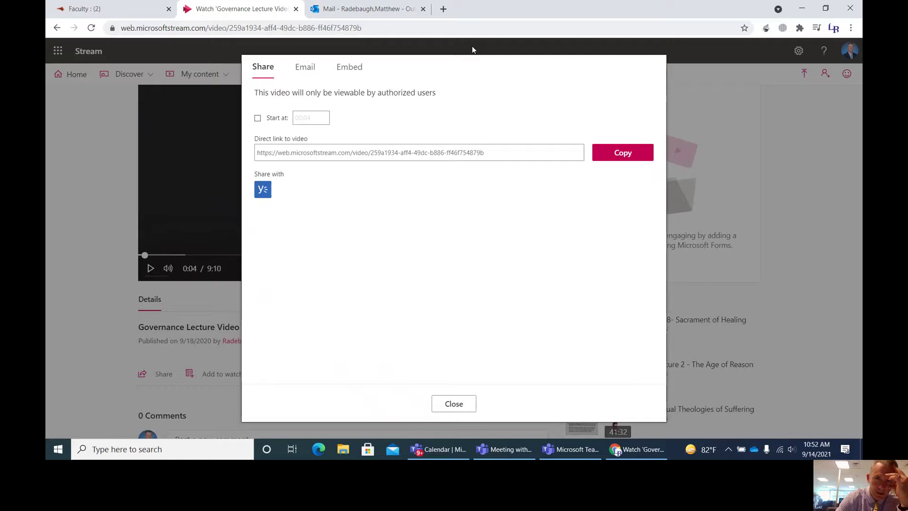
# Step: Start a new Outlook message addressed to the student
pyautogui.click(356, 9)
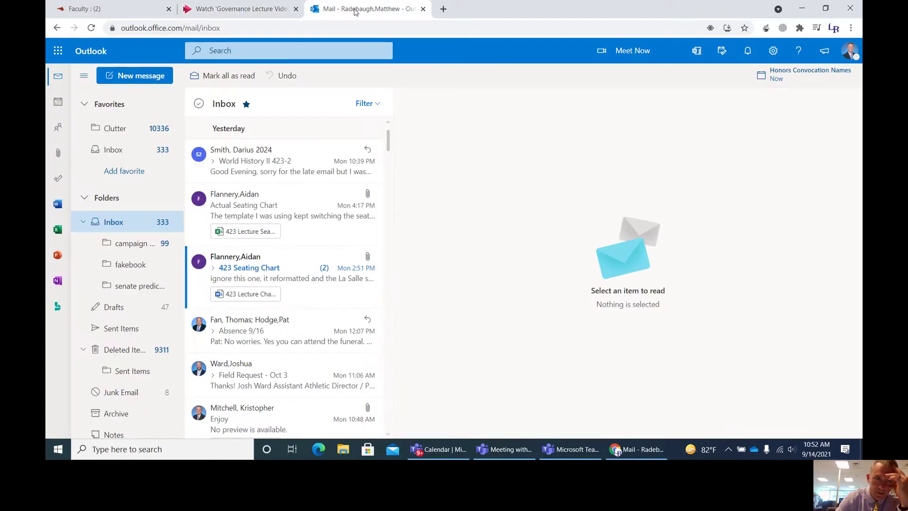
pyautogui.click(143, 82)
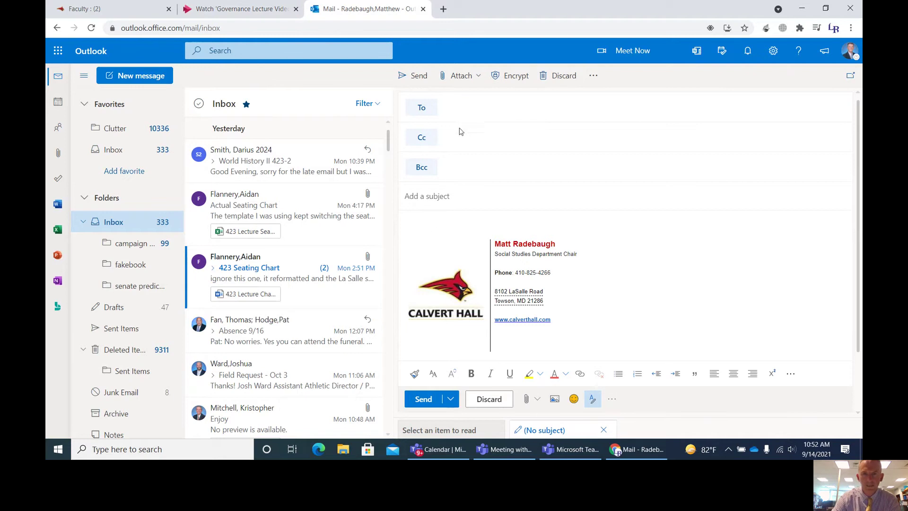
pyautogui.write('jones')
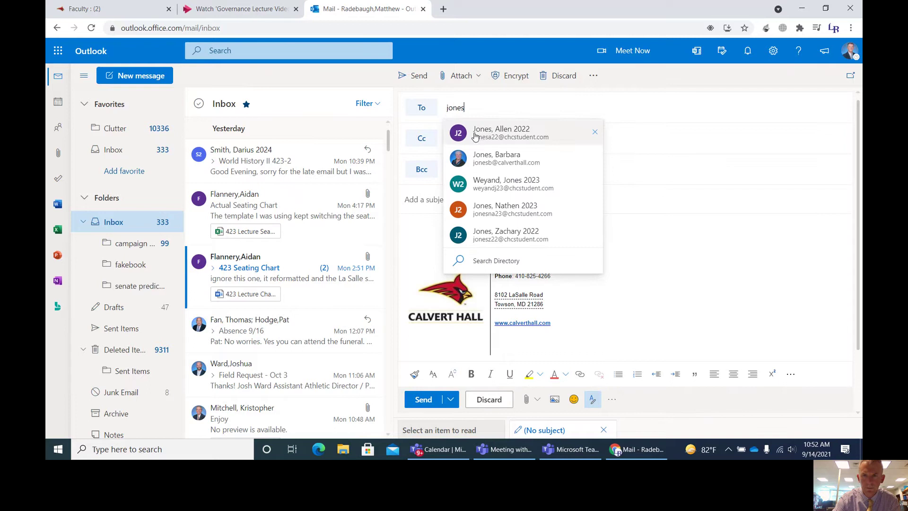
pyautogui.click(480, 214)
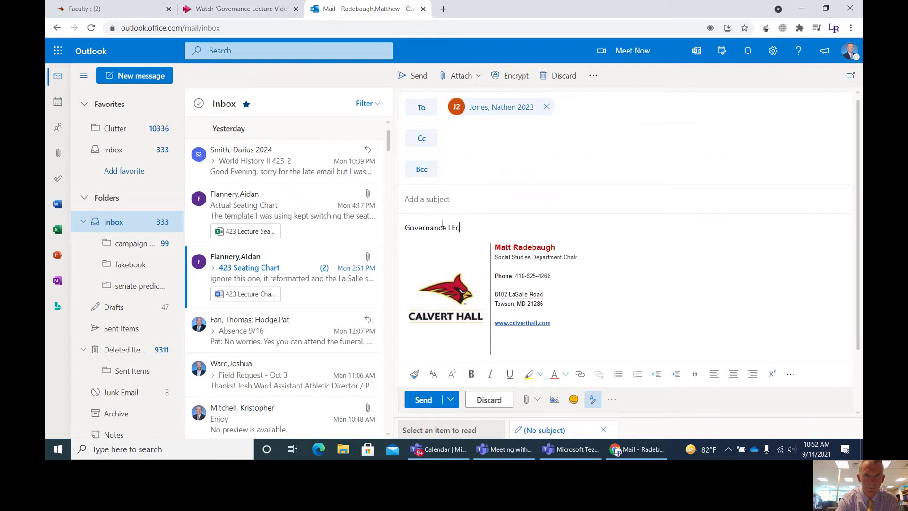
# Step: Type 'Governance Lecture Video Part 1' in the body and hyperlink it to the pasted Stream URL
pyautogui.write('ecture Video Part ')
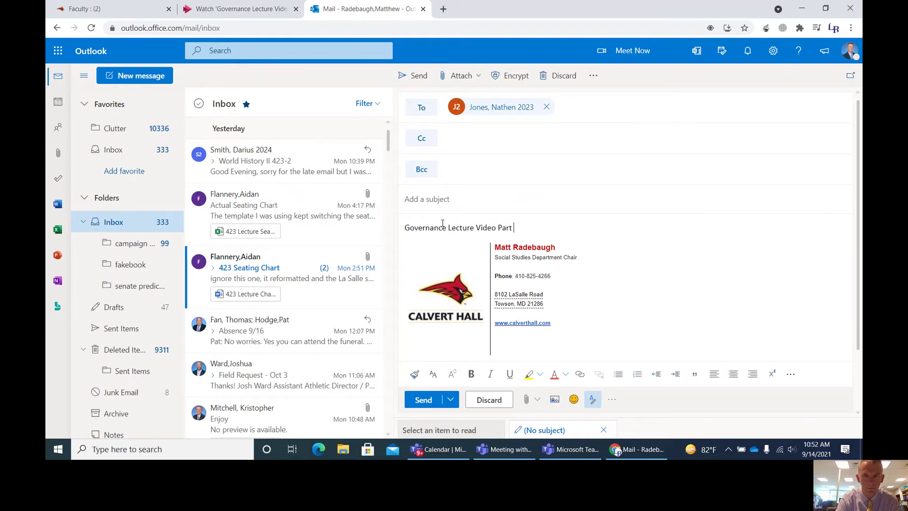
pyautogui.write('1')
pyautogui.moveTo(519, 228); pyautogui.dragTo(409, 225)
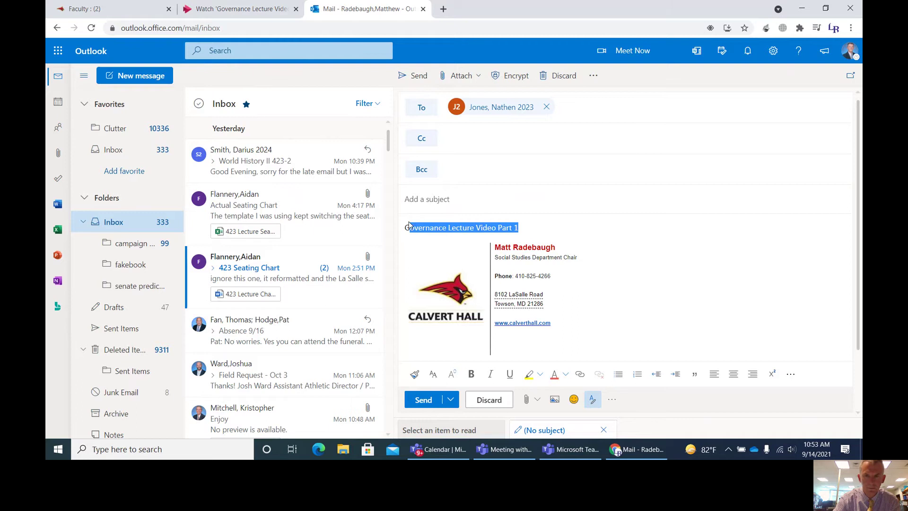
pyautogui.click(580, 374)
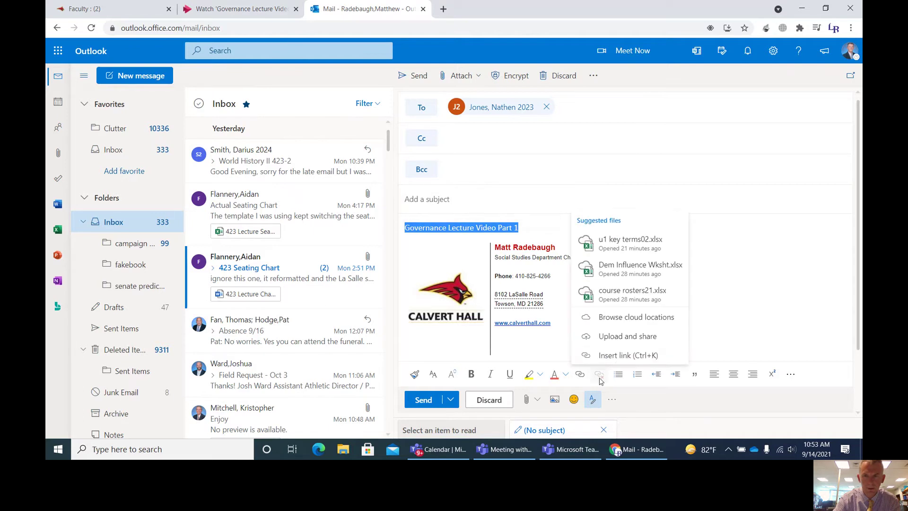
pyautogui.click(617, 356)
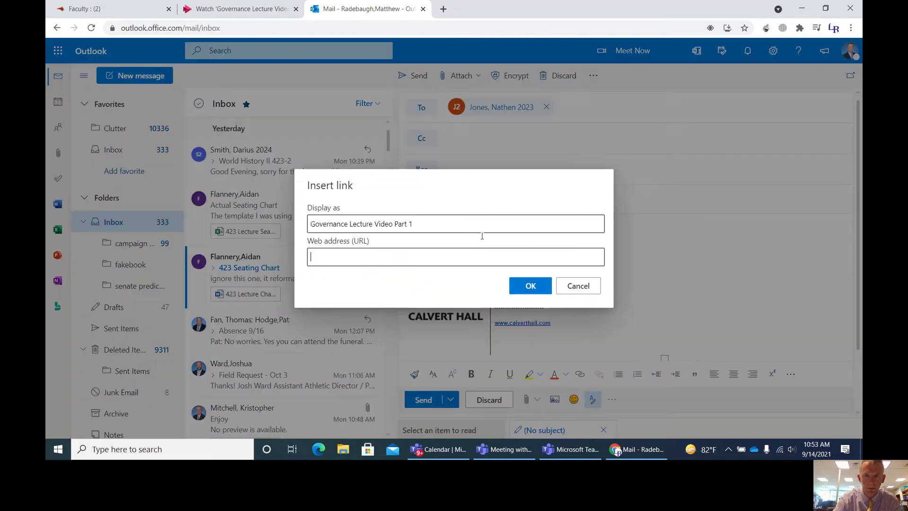
pyautogui.hotkey('ctrl', 'v')
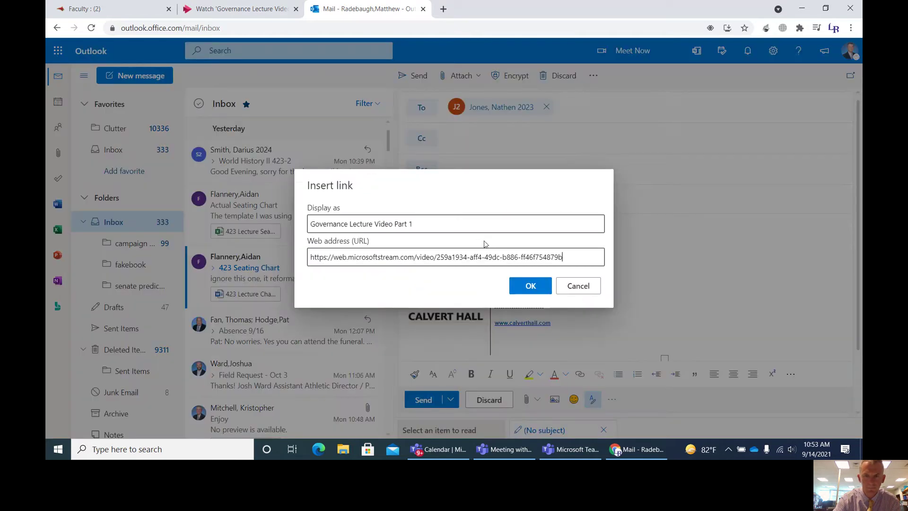
pyautogui.click(528, 287)
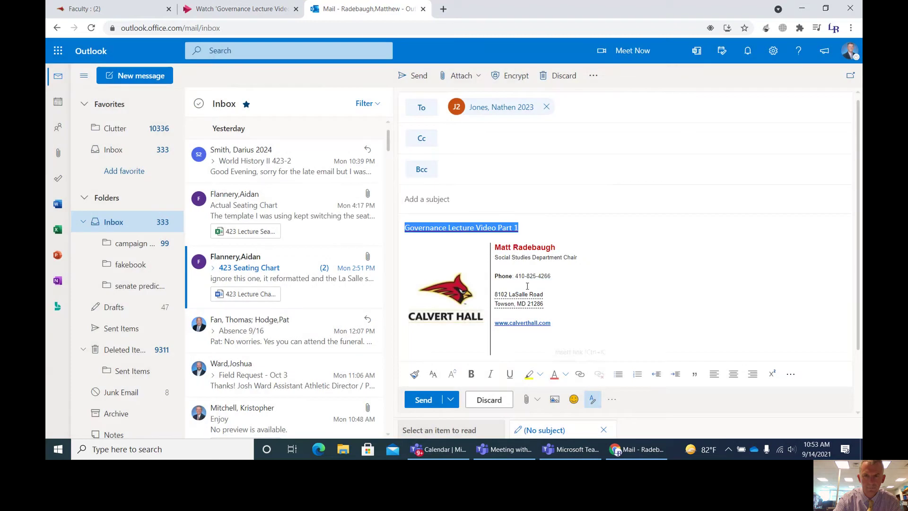
pyautogui.click(535, 224)
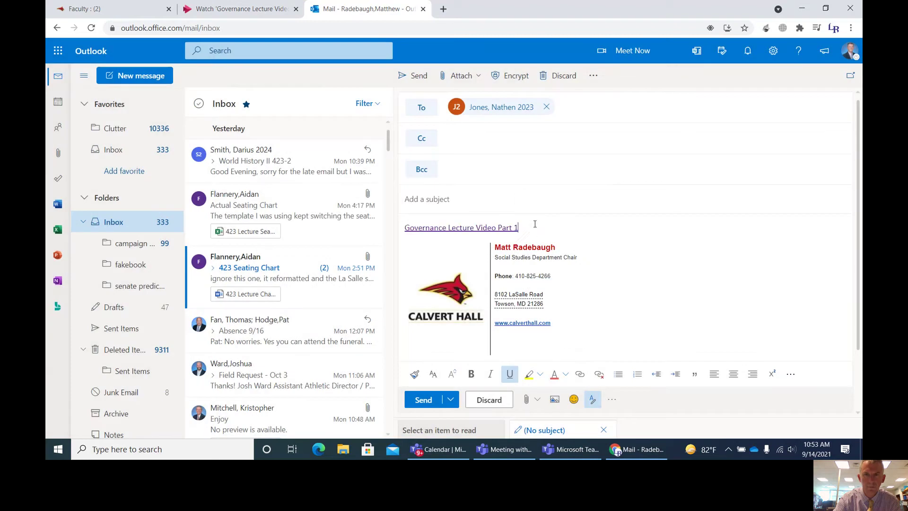
# Step: Scroll the faculty Governance page to the Part 3 and Part 4 lecture videos showing no access
pyautogui.click(212, 9)
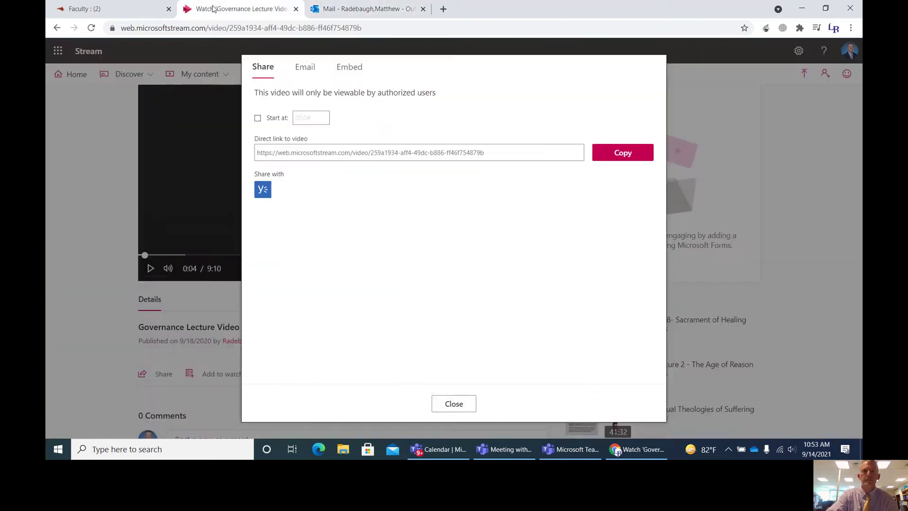
pyautogui.click(94, 9)
pyautogui.scroll(-10, 80, 220)
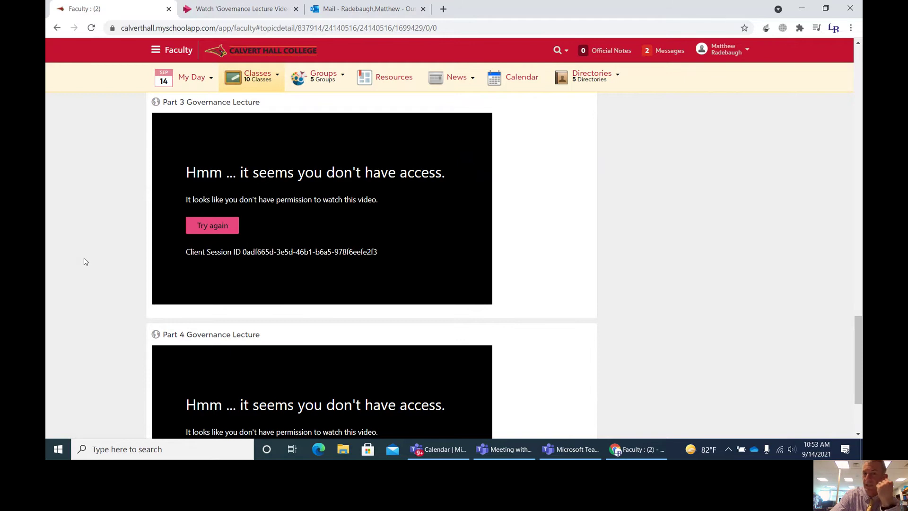
pyautogui.scroll(-2, 58, 281)
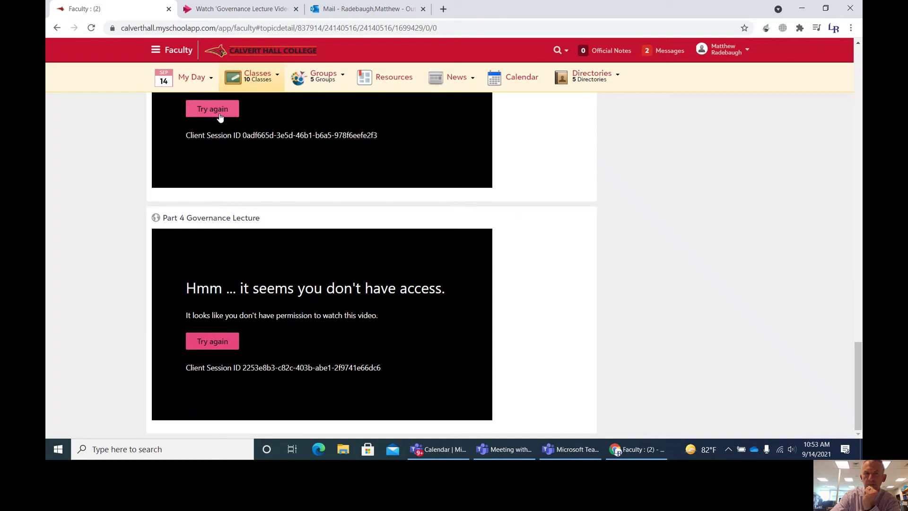
# Step: Close the Stream Share dialog and bring the recording Teams meeting window to the front
pyautogui.click(241, 11)
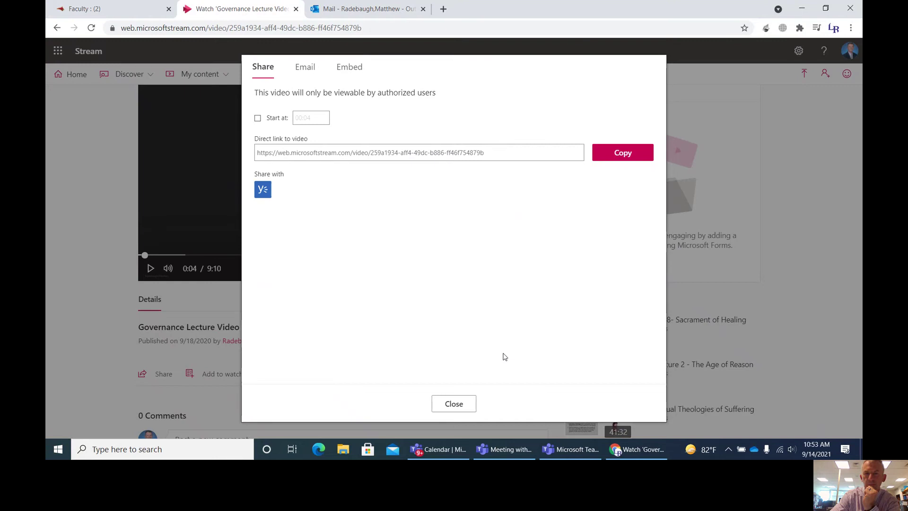
pyautogui.click(454, 404)
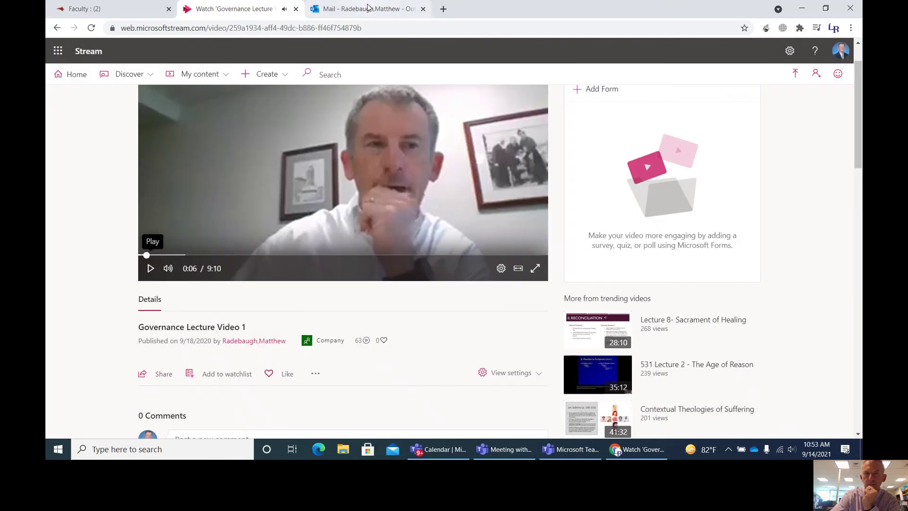
pyautogui.hotkey('alt', 'Tab')
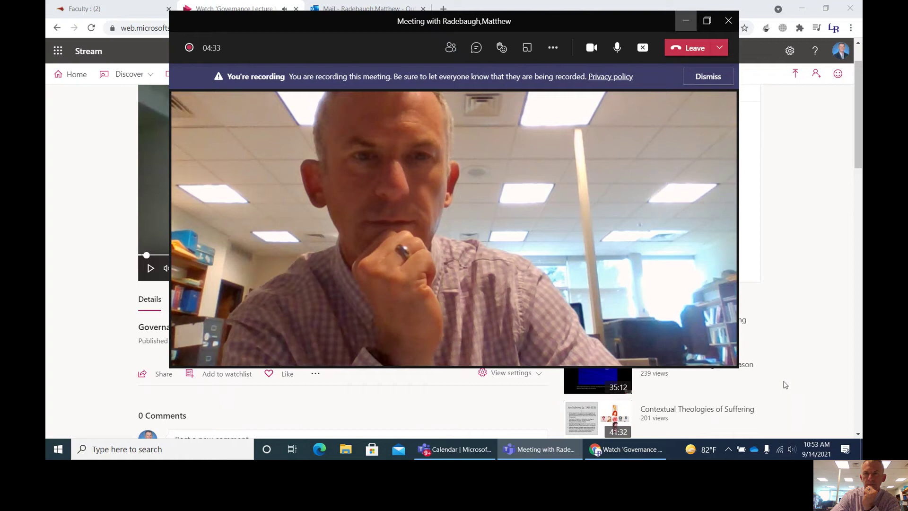